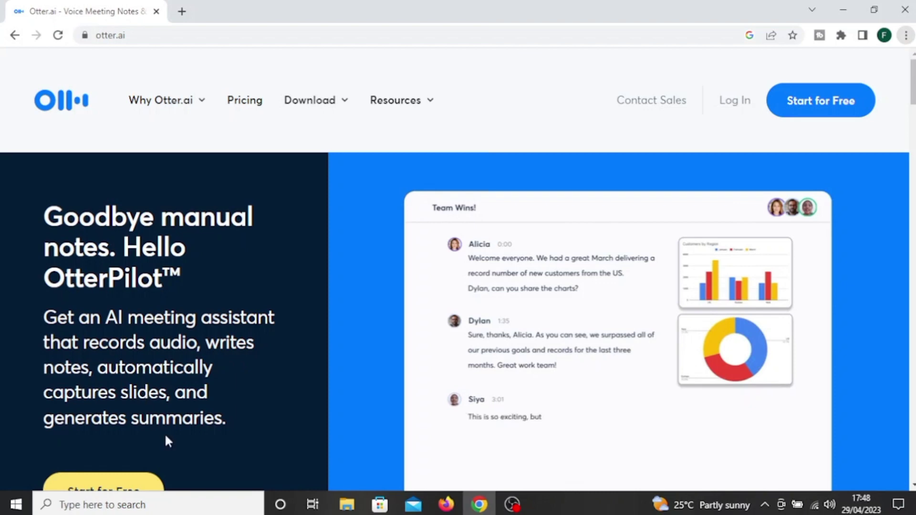
scroll(458, 286, "down", 4)
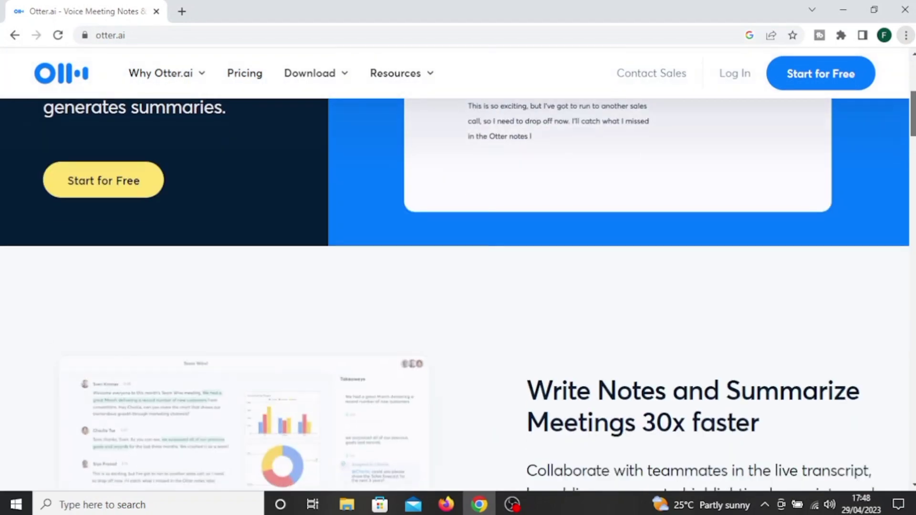
scroll(459, 286, "down", 2)
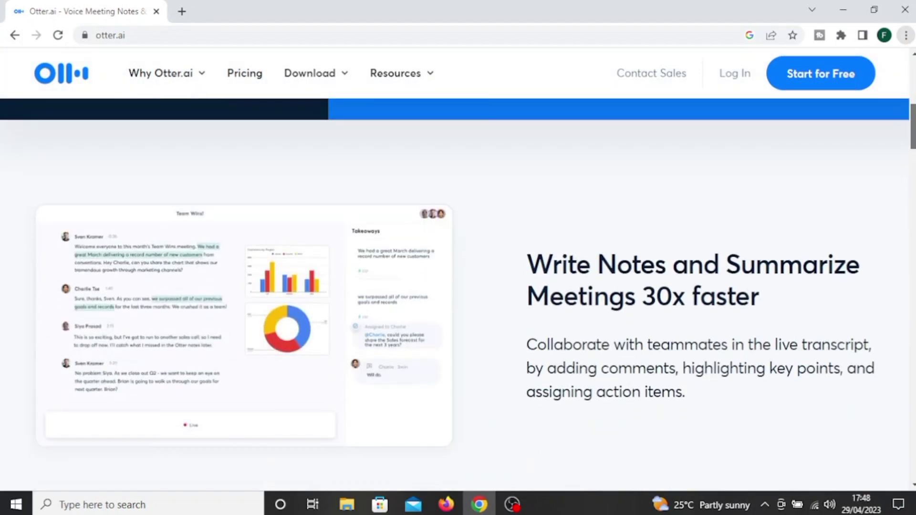
scroll(458, 287, "up", 2)
scroll(458, 286, "up", 4)
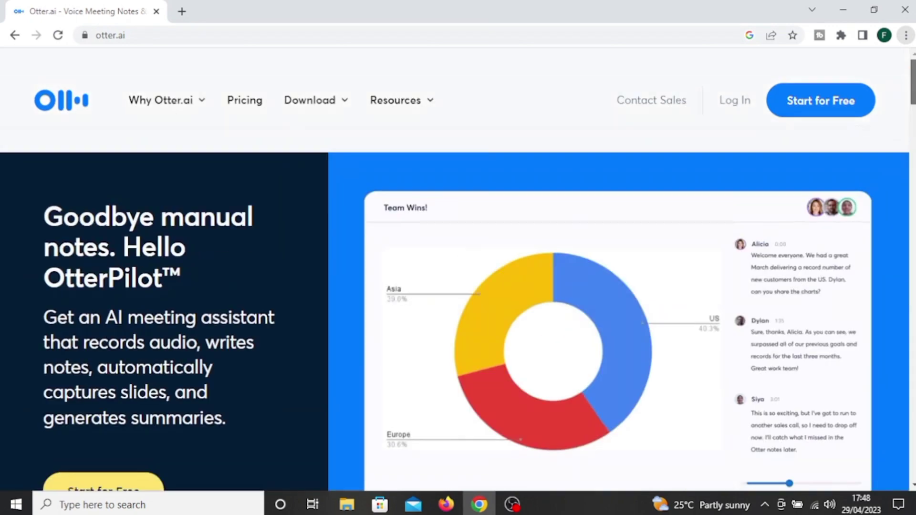
Start Otter.ai's free sign-up and pick Get Started on the Basic plan.
left_click(841, 102)
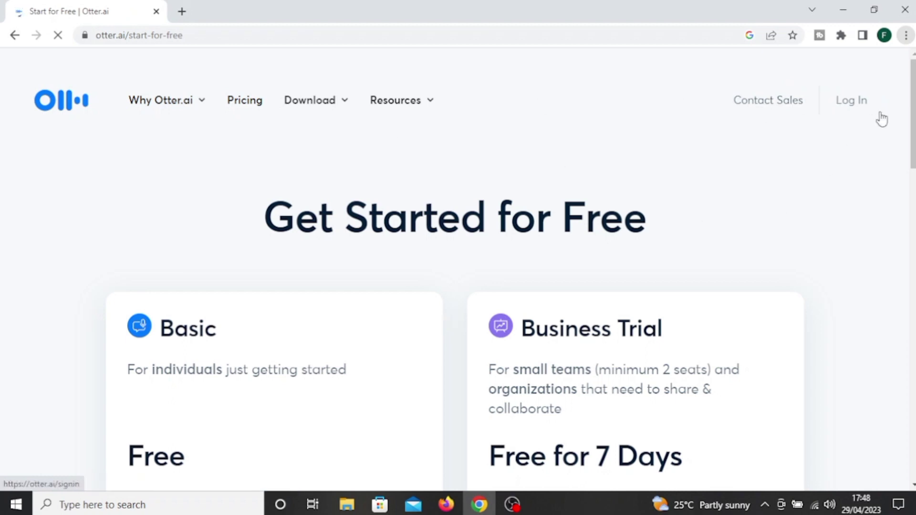
scroll(912, 104, "down", 1)
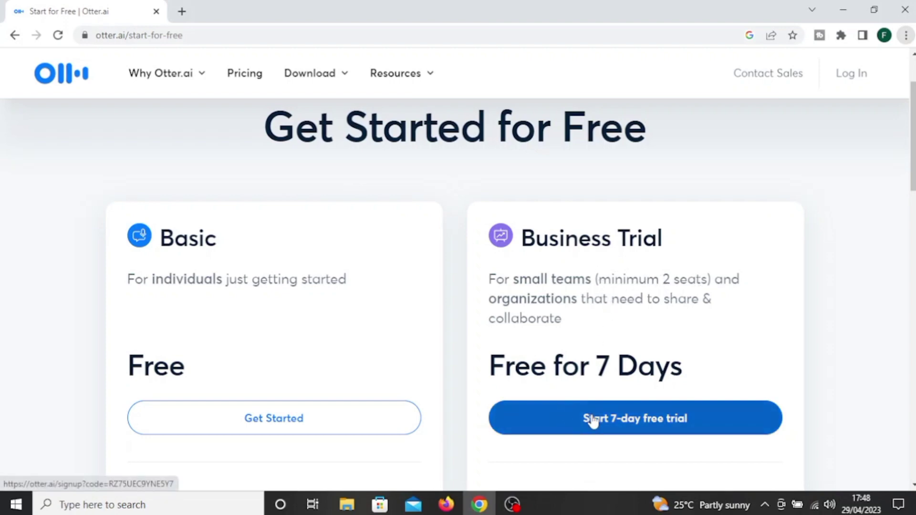
left_click(283, 423)
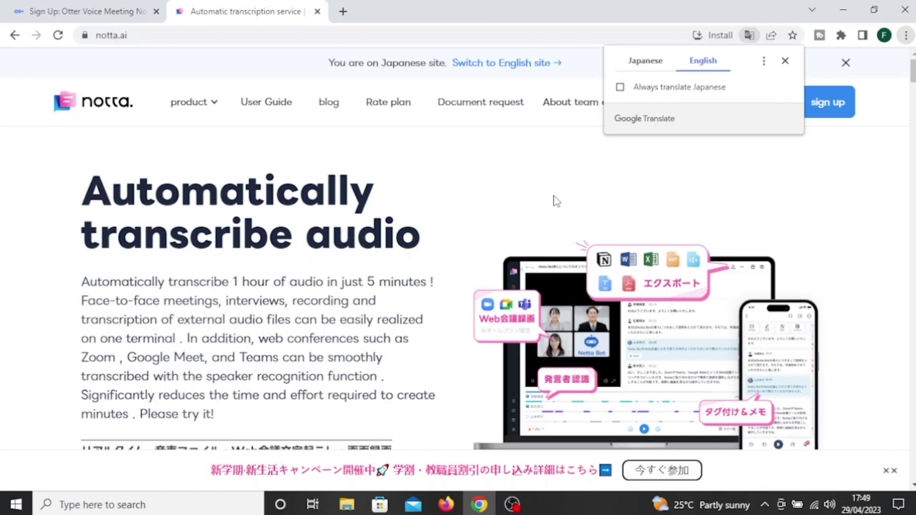
Dismiss the translation prompt on notta.ai and open Notta's sign-up page.
left_click(555, 201)
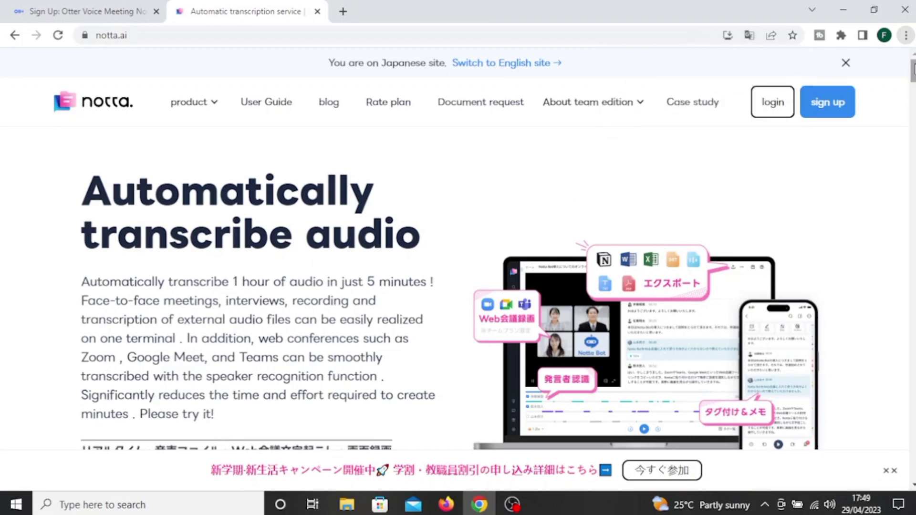
scroll(458, 286, "down", 2)
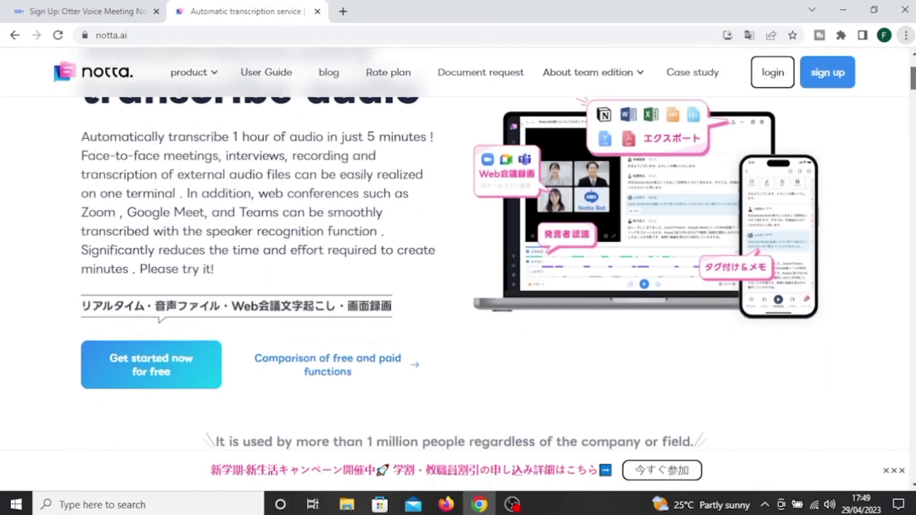
scroll(458, 251, "down", 1)
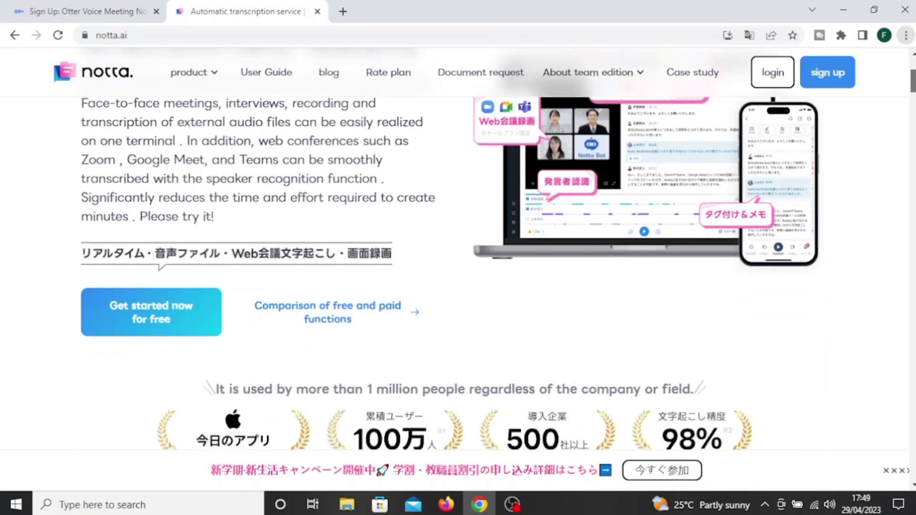
scroll(458, 287, "down", 1)
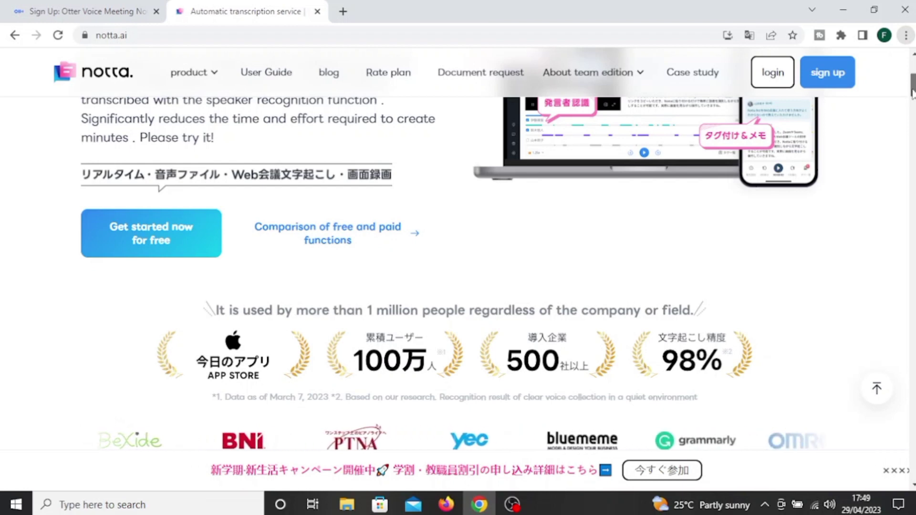
scroll(912, 93, "down", 1)
scroll(912, 93, "down", 2)
scroll(913, 83, "up", 5)
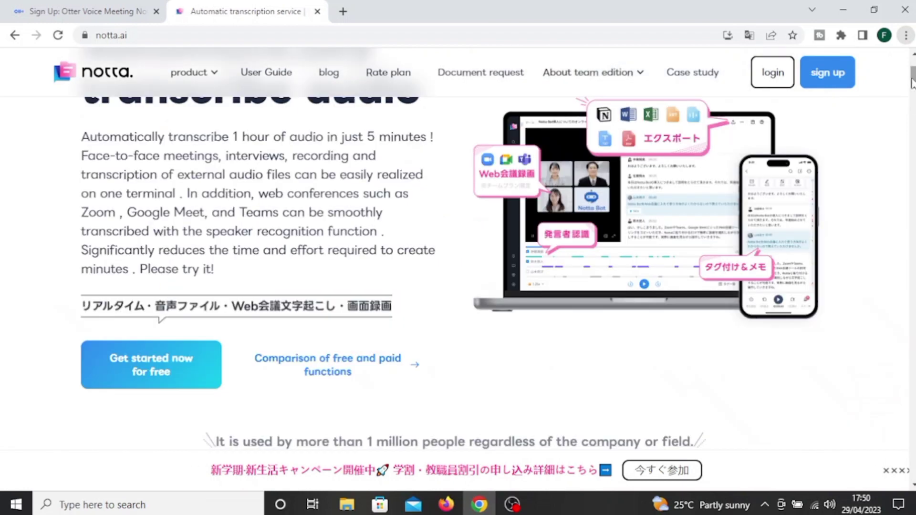
scroll(913, 81, "up", 2)
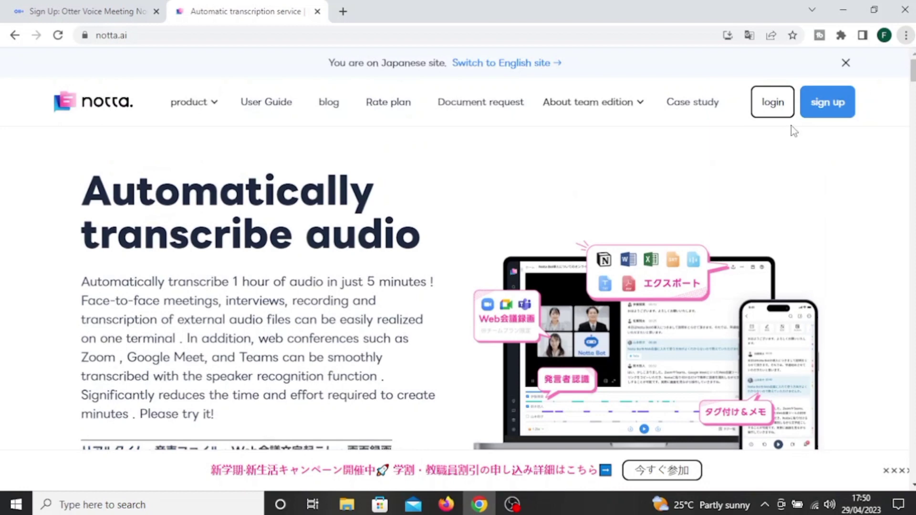
left_click(826, 107)
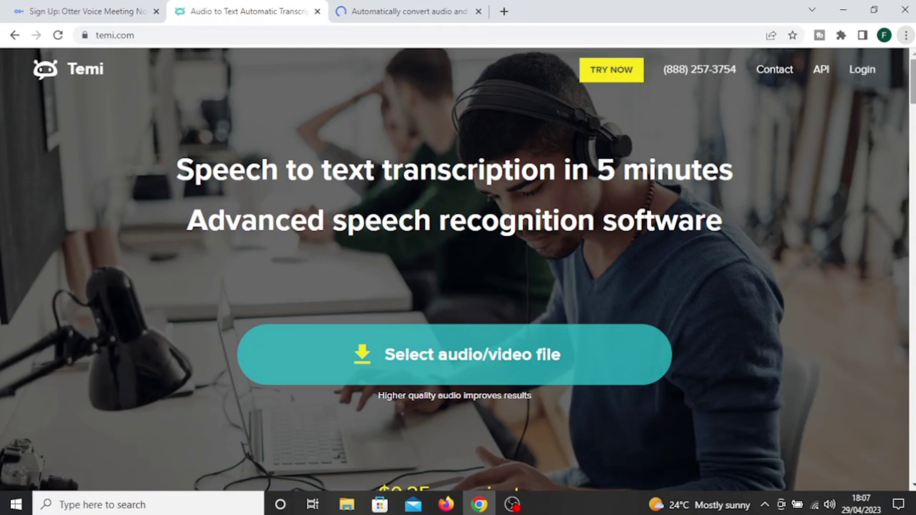
scroll(458, 269, "down", 1)
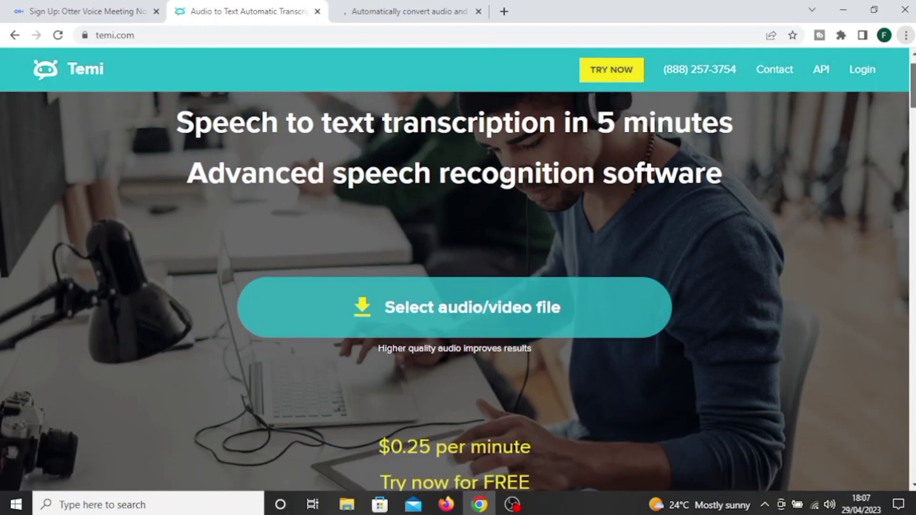
scroll(458, 269, "down", 1)
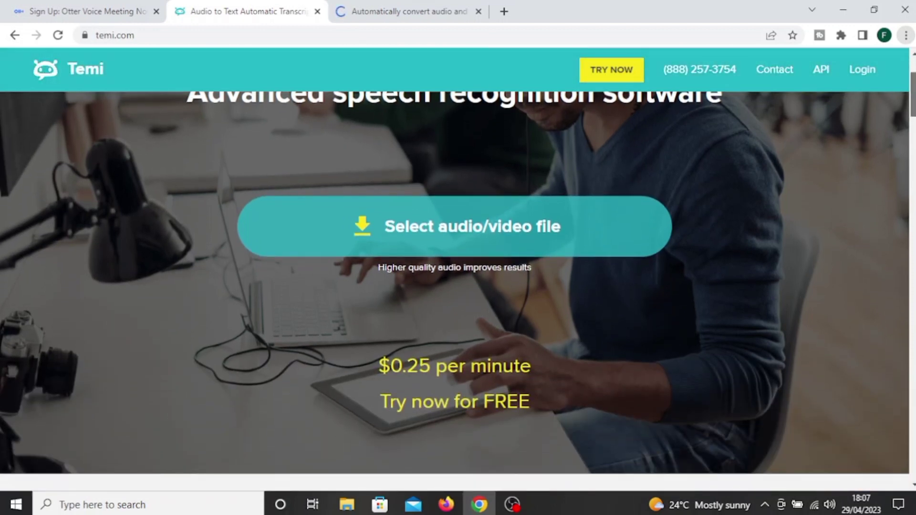
scroll(458, 286, "down", 1)
scroll(459, 286, "down", 2)
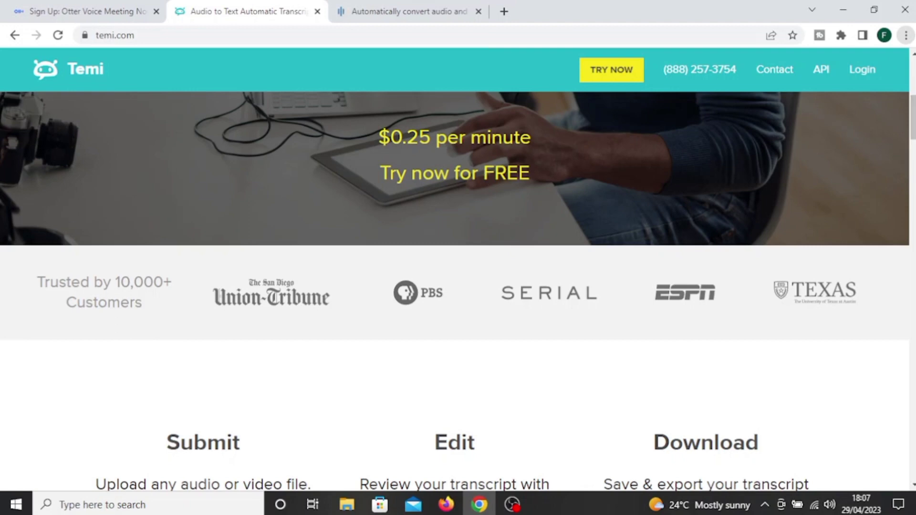
scroll(458, 286, "down", 3)
scroll(458, 286, "down", 2)
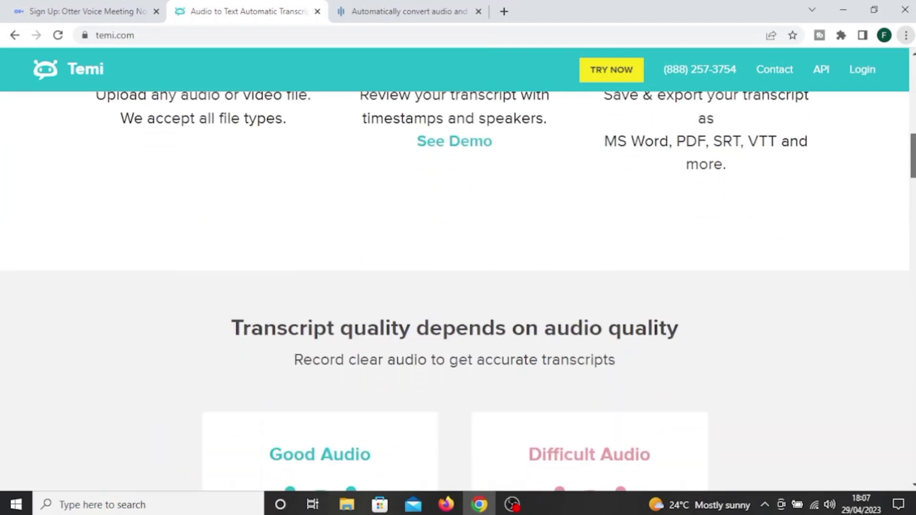
scroll(458, 286, "down", 1)
scroll(458, 287, "down", 1)
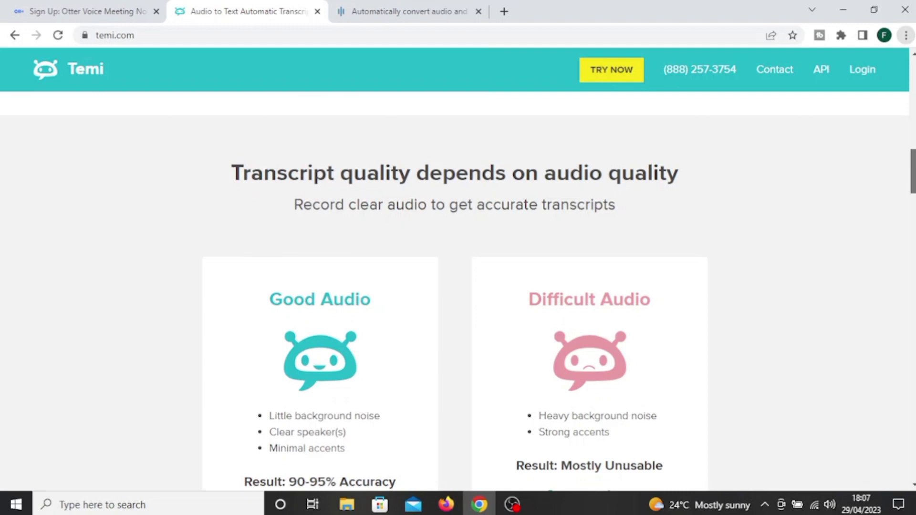
scroll(458, 286, "down", 2)
scroll(459, 286, "down", 3)
Return to the top of Temi's homepage after reading its $0.25-per-minute pricing.
key("Home")
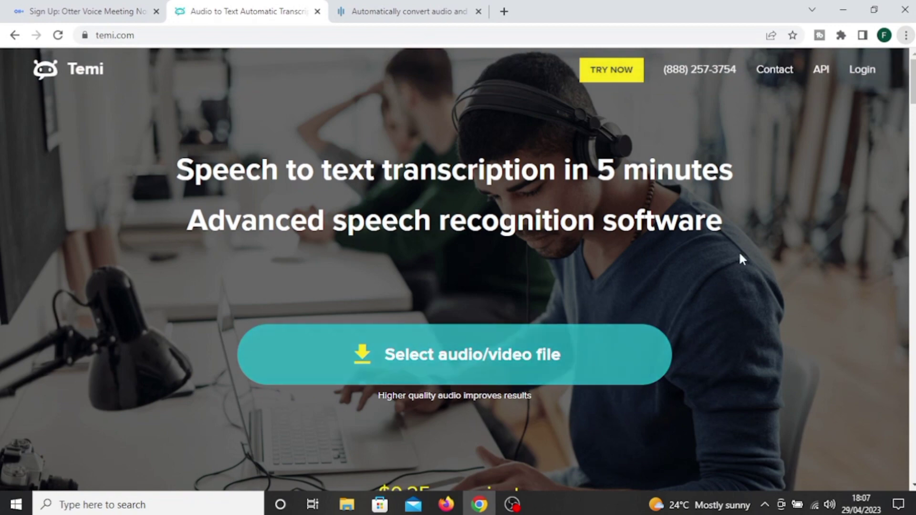
scroll(665, 122, "down", 3)
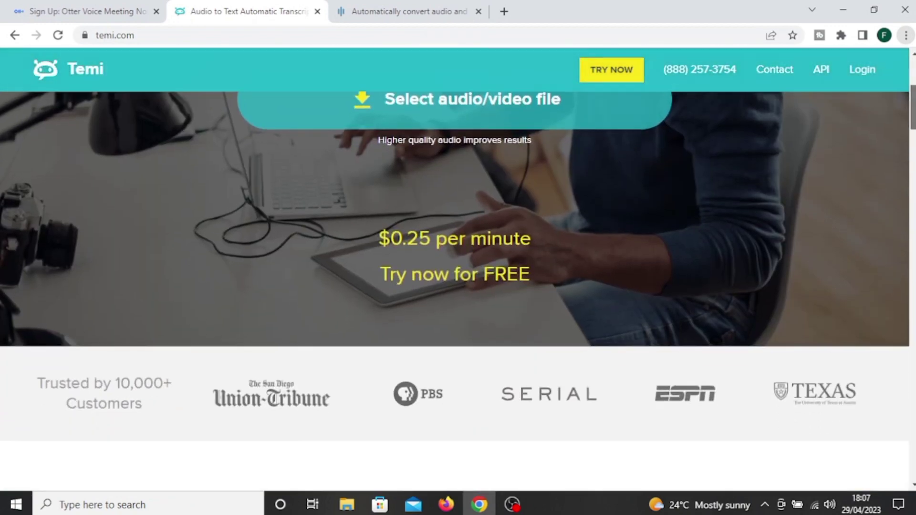
Switch to the sonix.ai tab to review its transcription, translation and subtitle features.
left_click(425, 9)
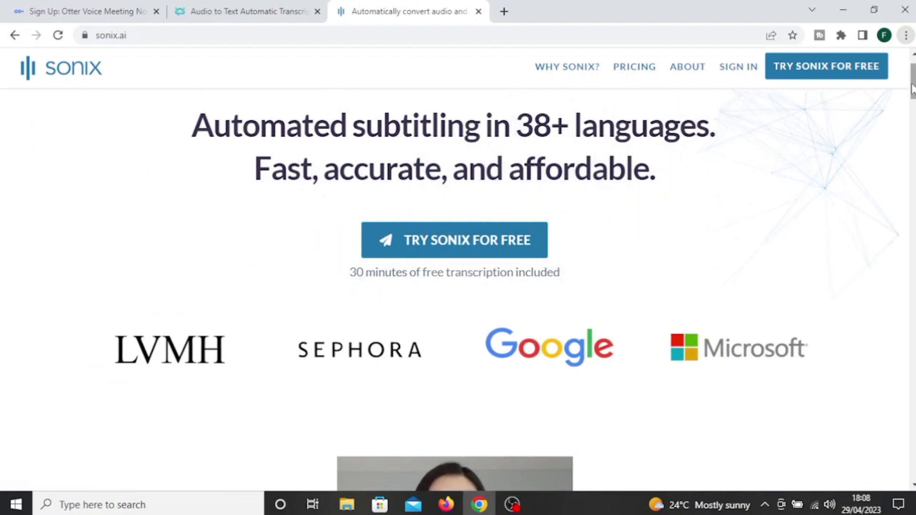
scroll(444, 337, "down", 4)
scroll(443, 337, "down", 4)
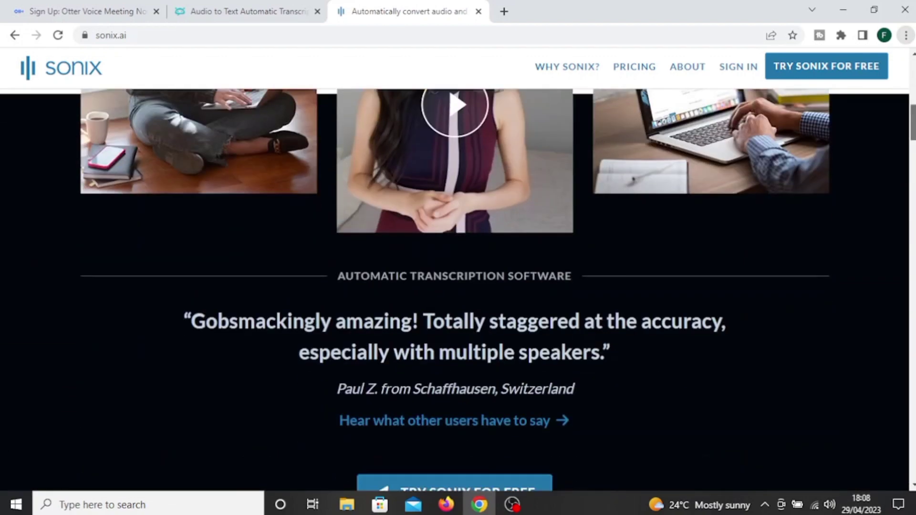
scroll(442, 337, "down", 5)
scroll(455, 287, "down", 1)
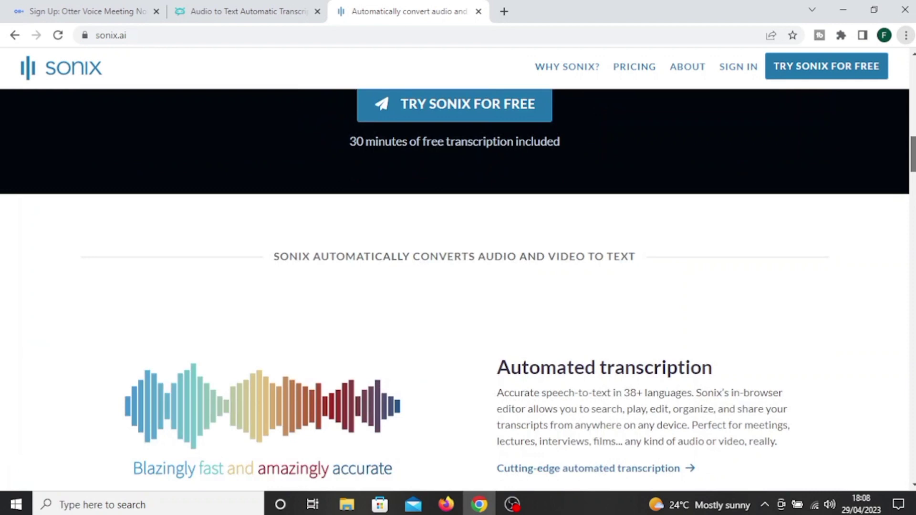
scroll(455, 287, "down", 1)
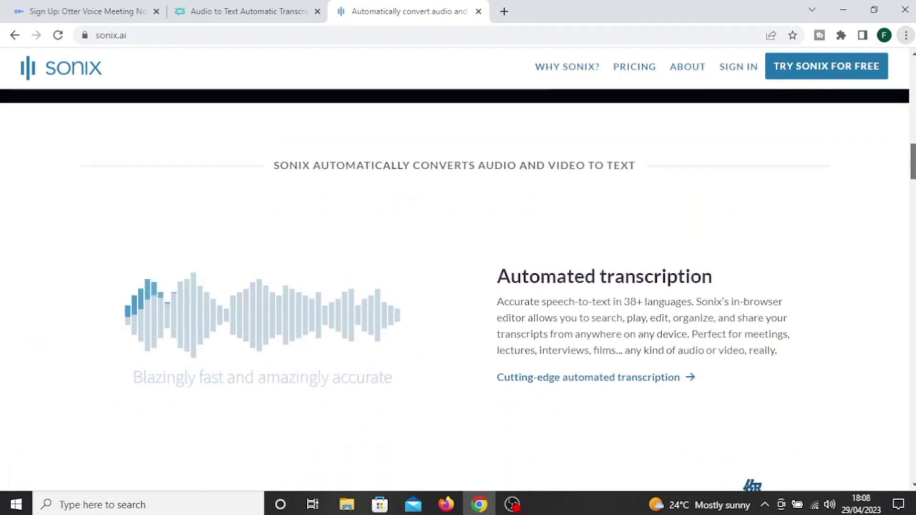
scroll(456, 287, "down", 1)
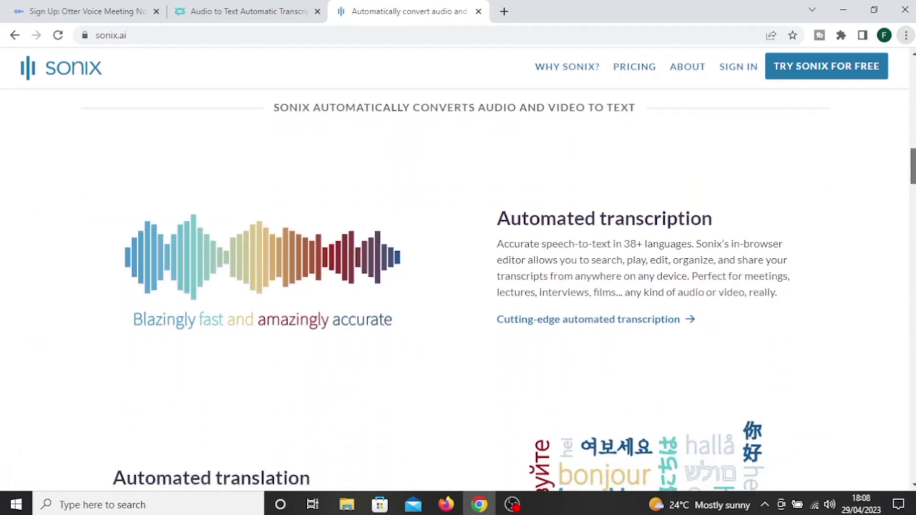
scroll(455, 286, "down", 1)
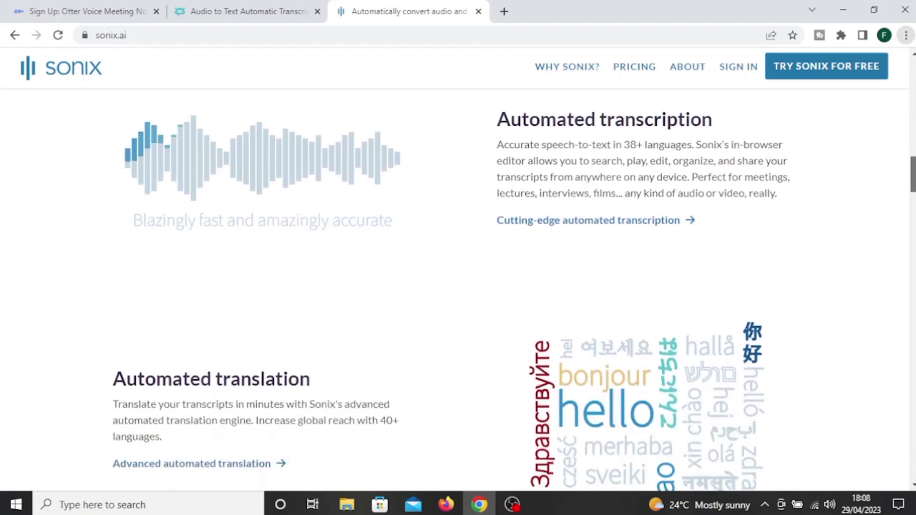
scroll(455, 286, "down", 1)
scroll(455, 286, "down", 2)
scroll(455, 286, "down", 1)
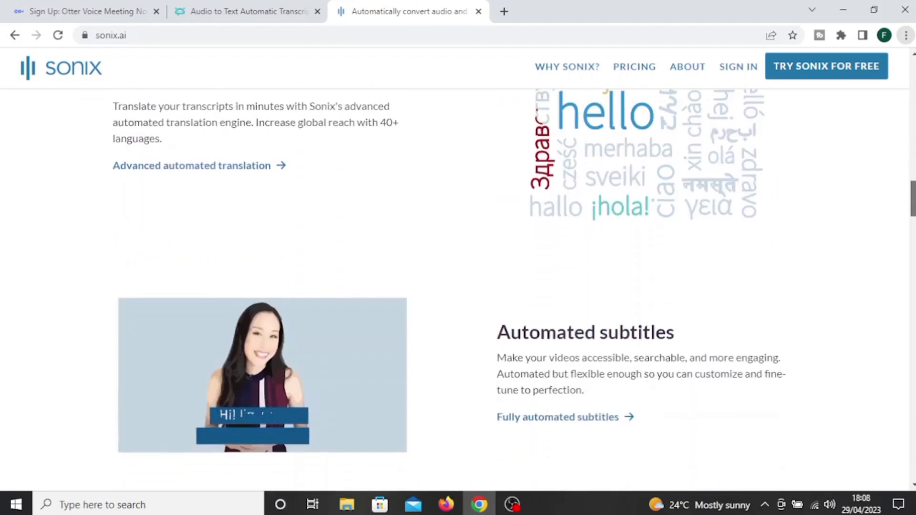
scroll(541, 112, "up", 15)
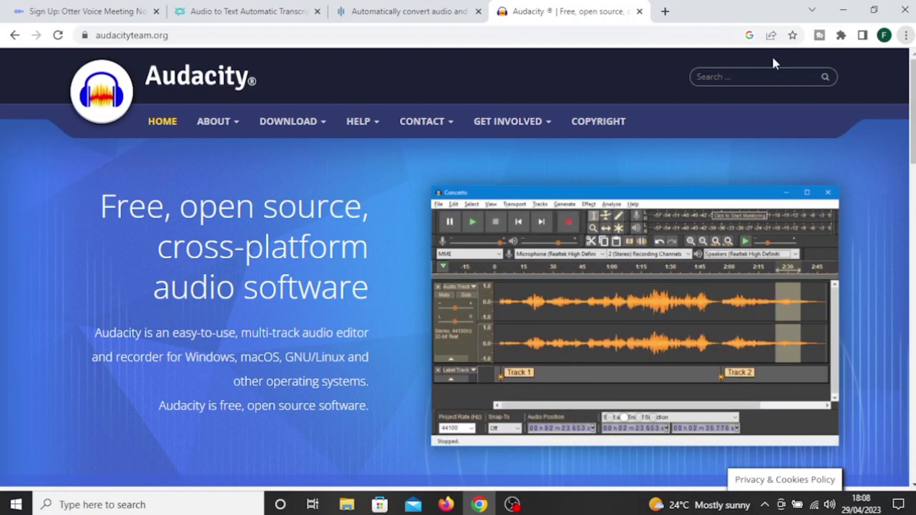
scroll(914, 96, "down", 4)
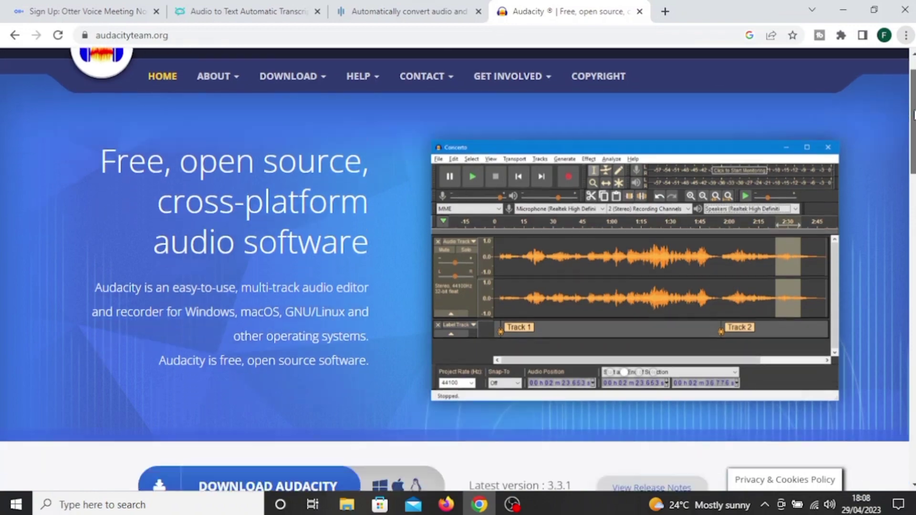
scroll(458, 287, "down", 2)
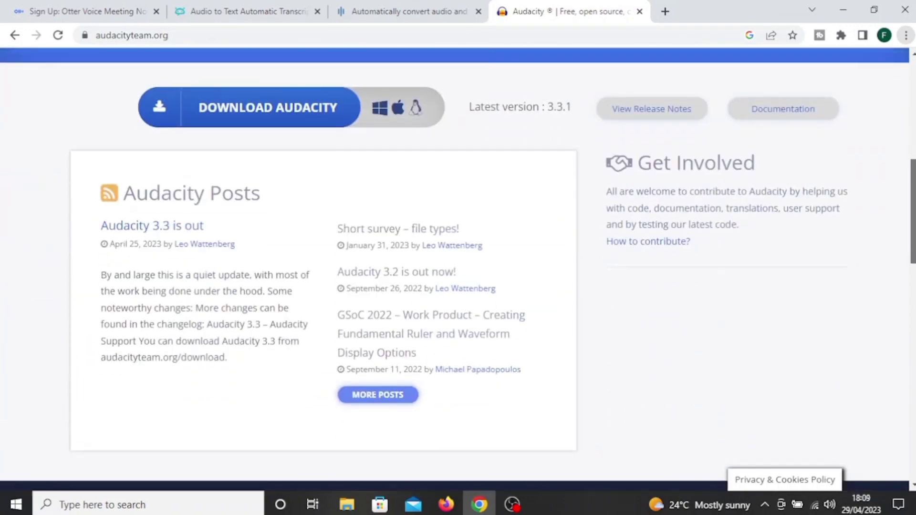
scroll(458, 269, "down", 1)
scroll(458, 269, "down", 2)
scroll(458, 269, "down", 1)
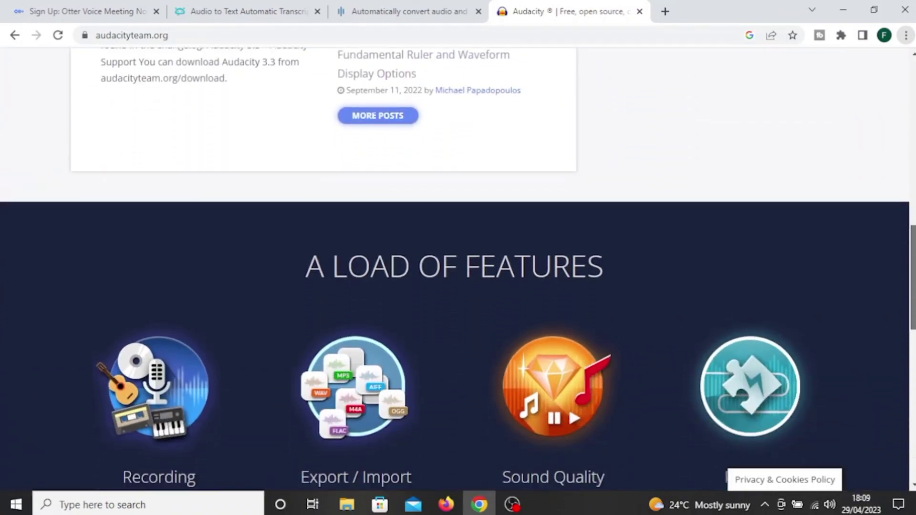
scroll(457, 286, "up", 10)
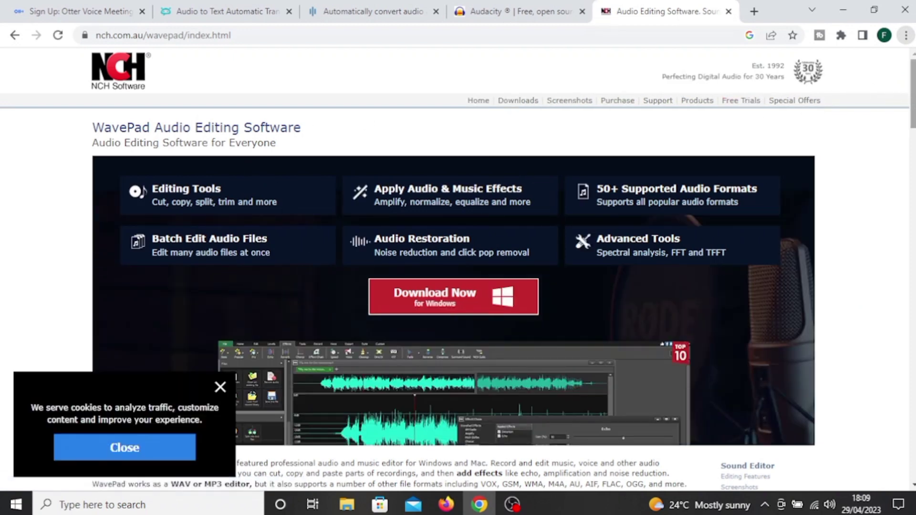
scroll(458, 272, "down", 7)
scroll(458, 271, "down", 3)
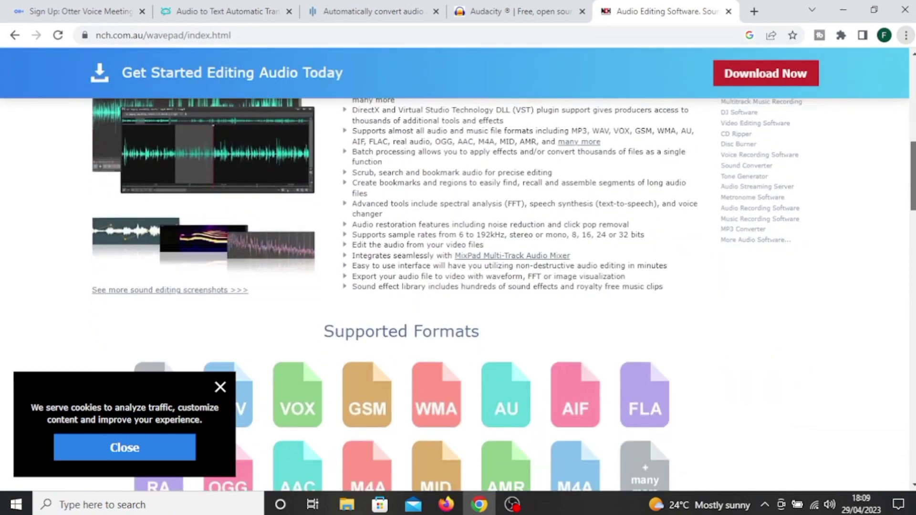
scroll(458, 272, "up", 3)
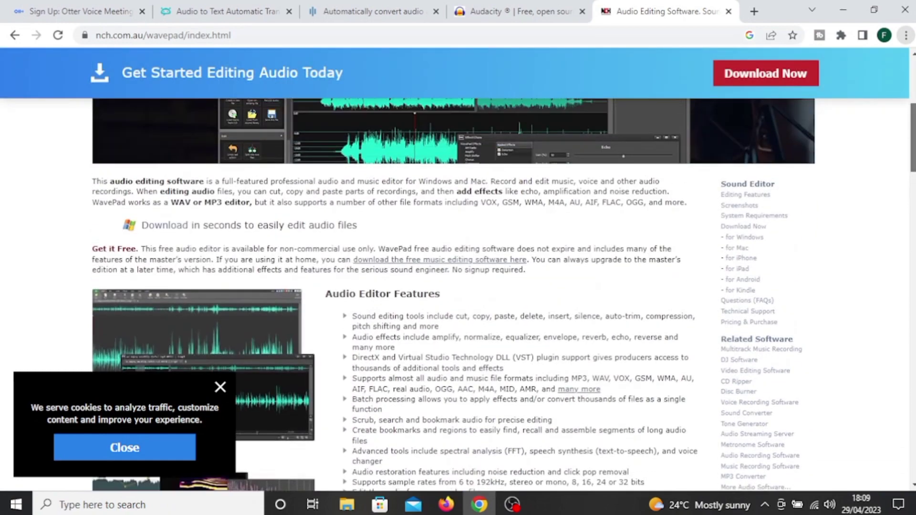
scroll(458, 272, "up", 3)
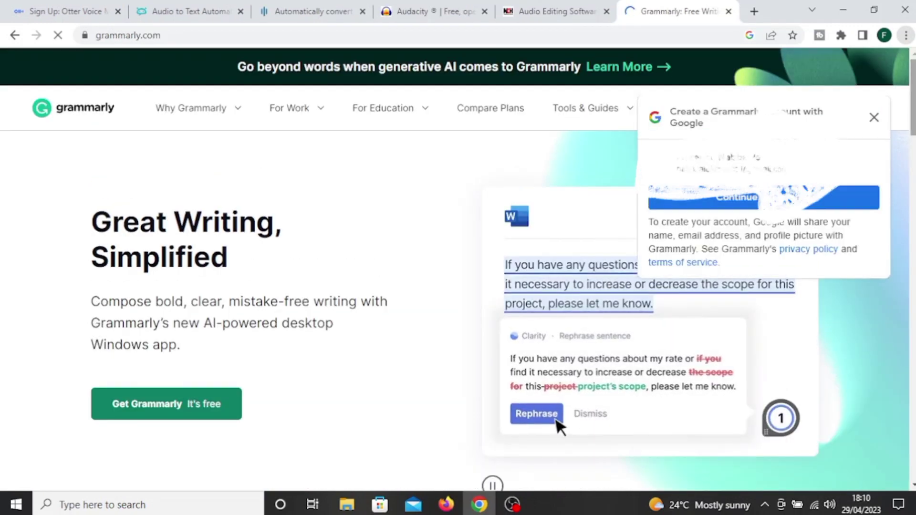
Close the Google account sign-in popup covering Grammarly's homepage.
left_click(874, 119)
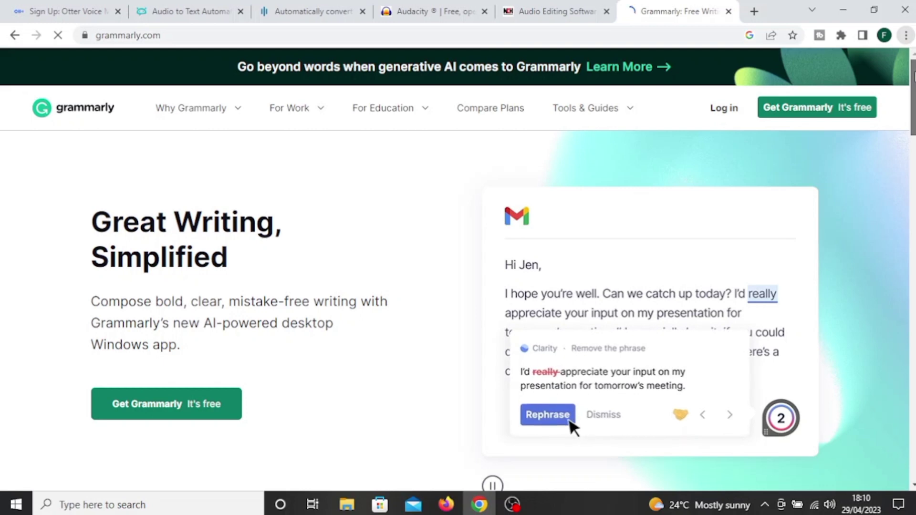
scroll(458, 287, "down", 1)
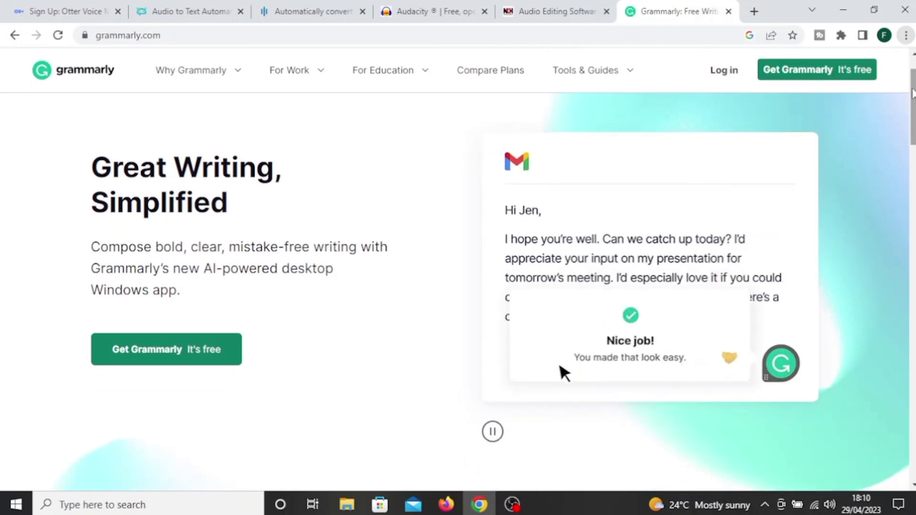
scroll(724, 358, "down", 1)
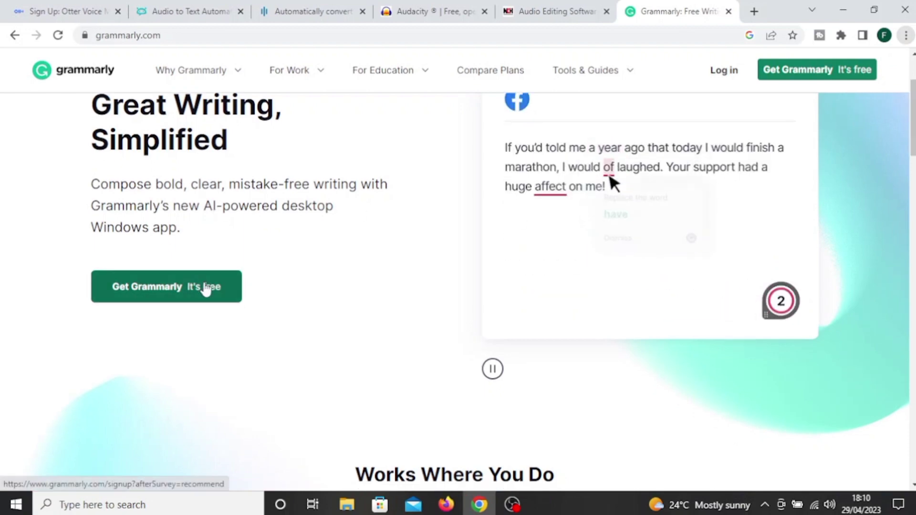
left_click(205, 287)
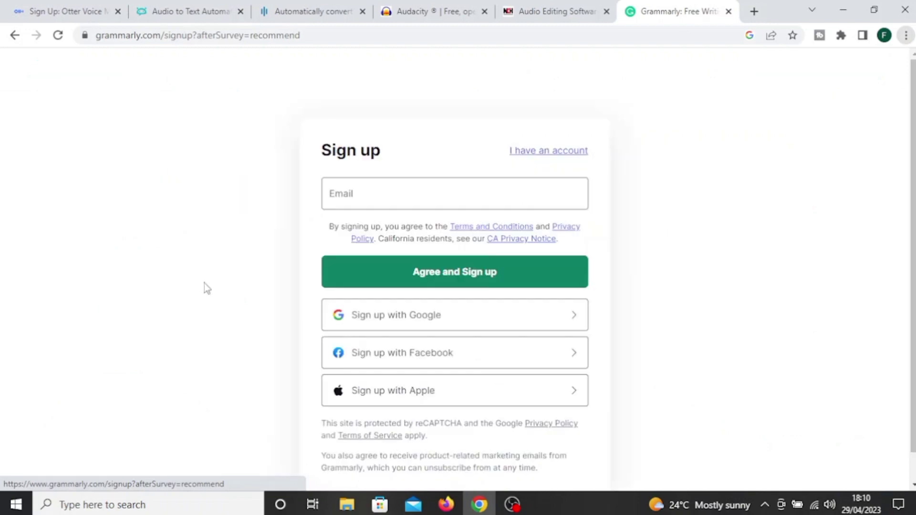